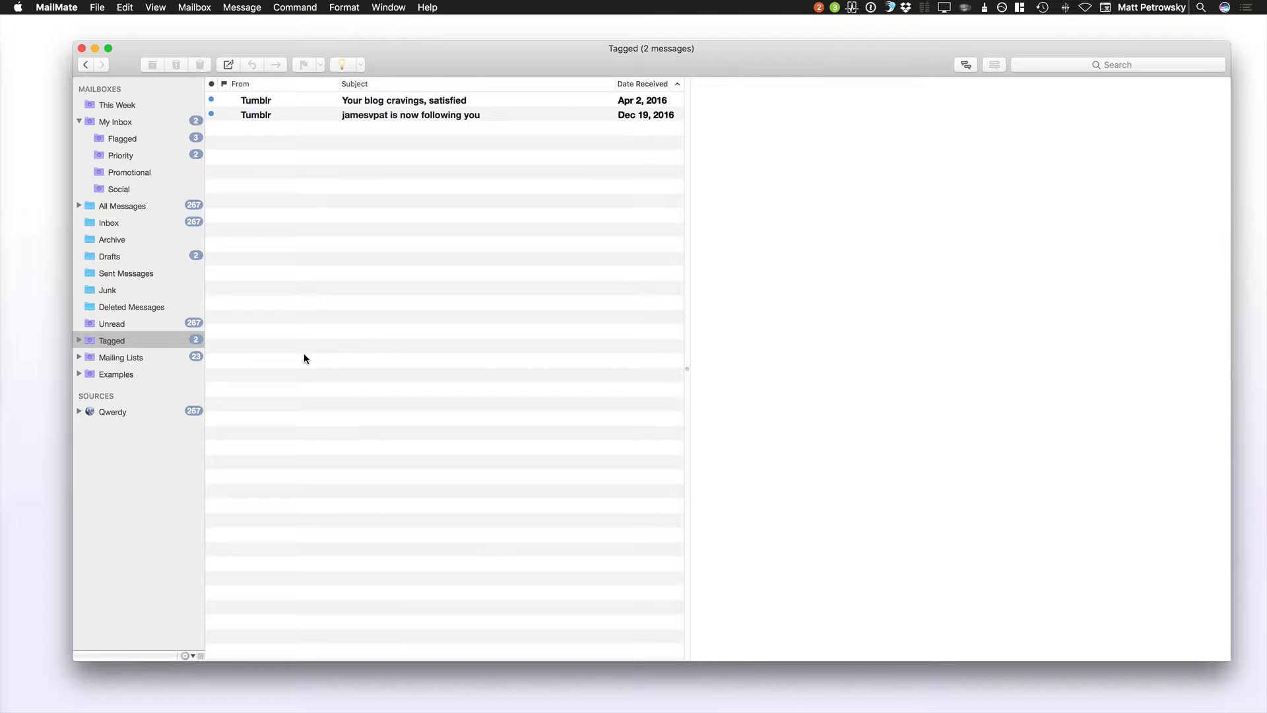
Inspect the Tagged smart mailbox's source mailboxes, conditions and submailbox settings after viewing Drafts and Archive
click(89, 261)
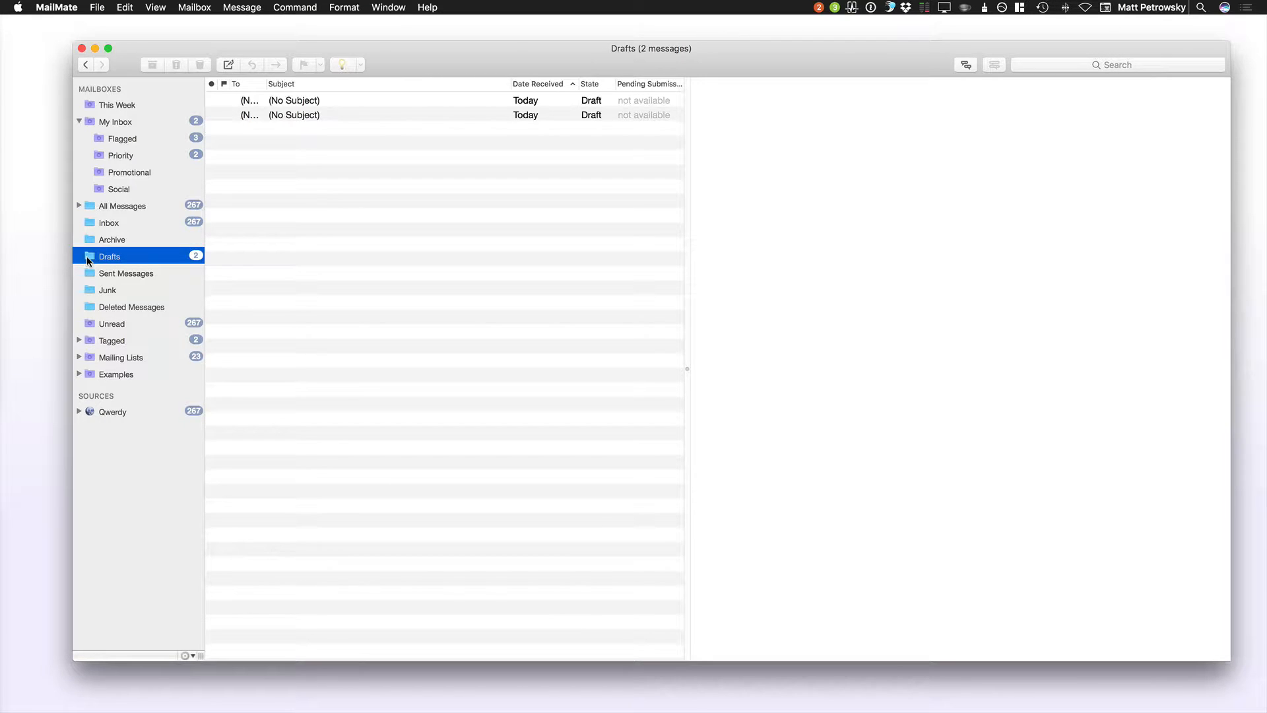
click(90, 245)
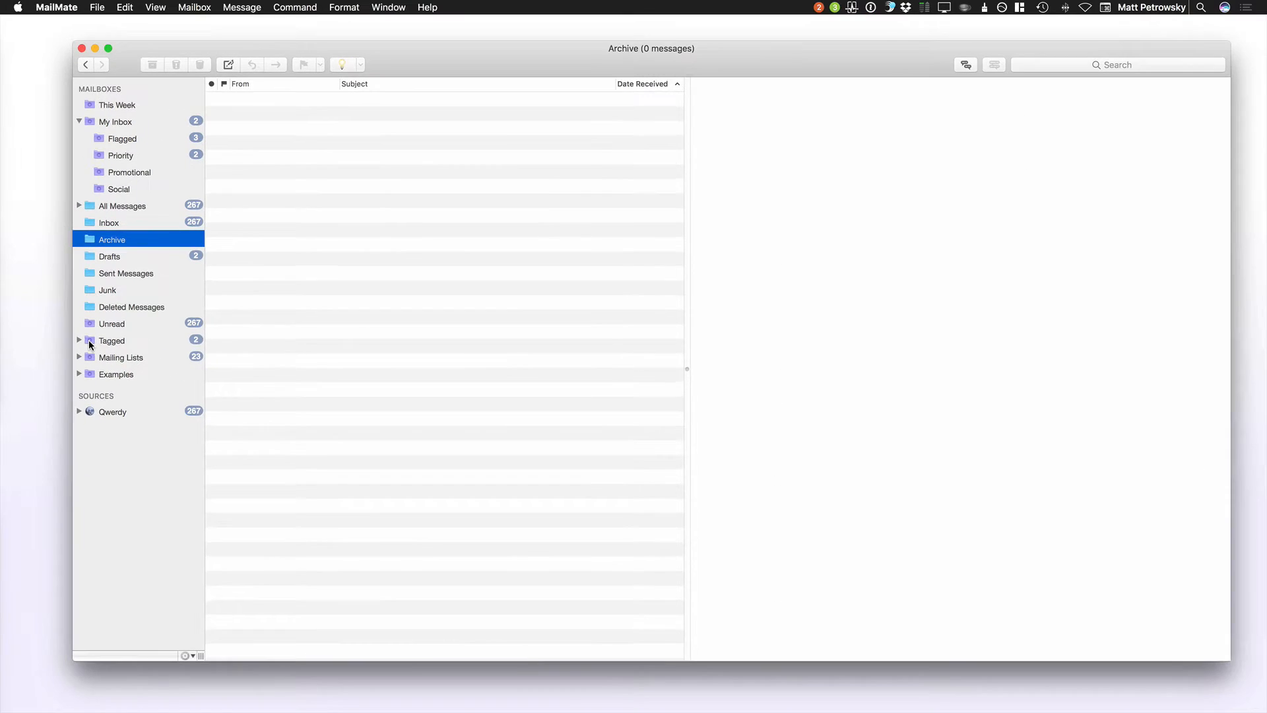
double_click(92, 340)
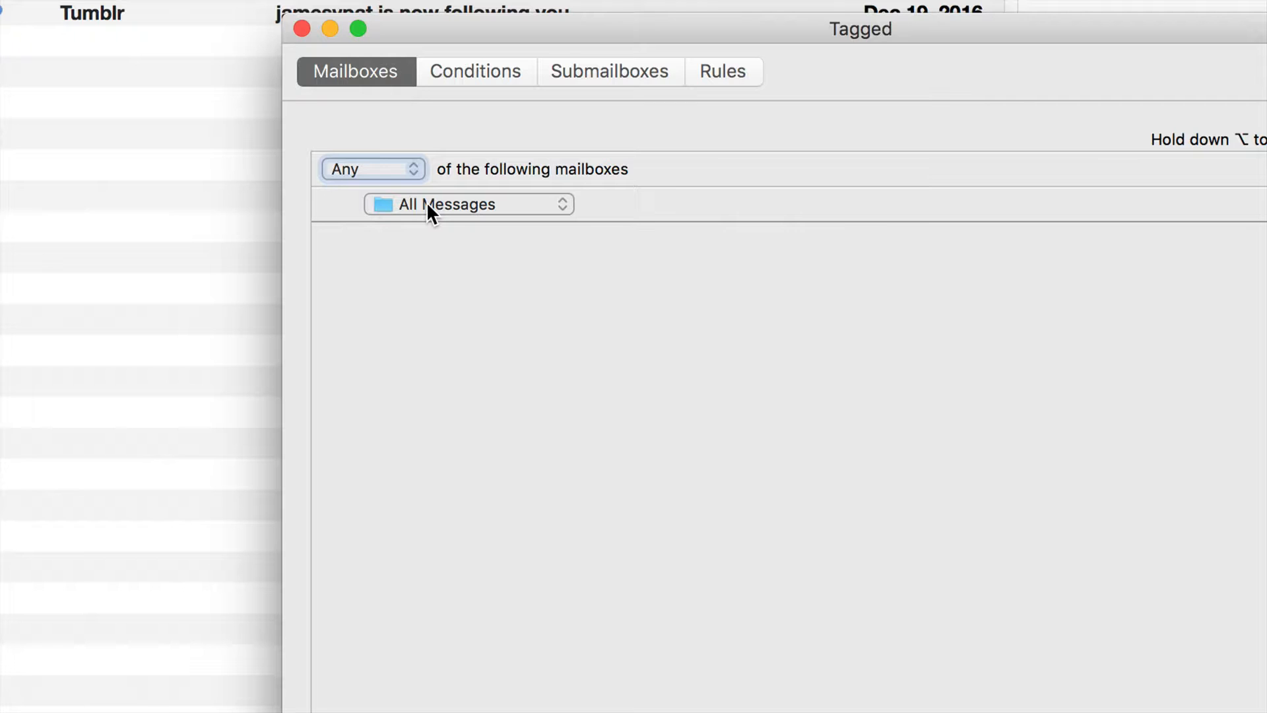
click(490, 73)
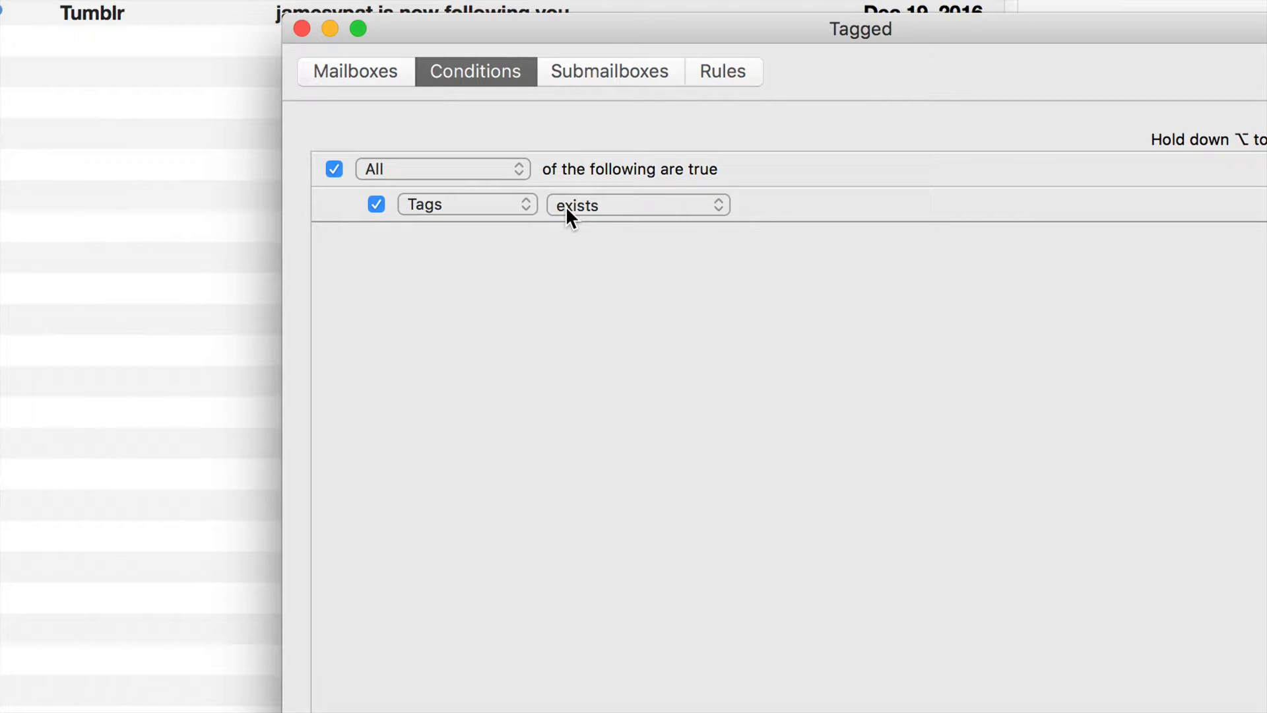
click(632, 84)
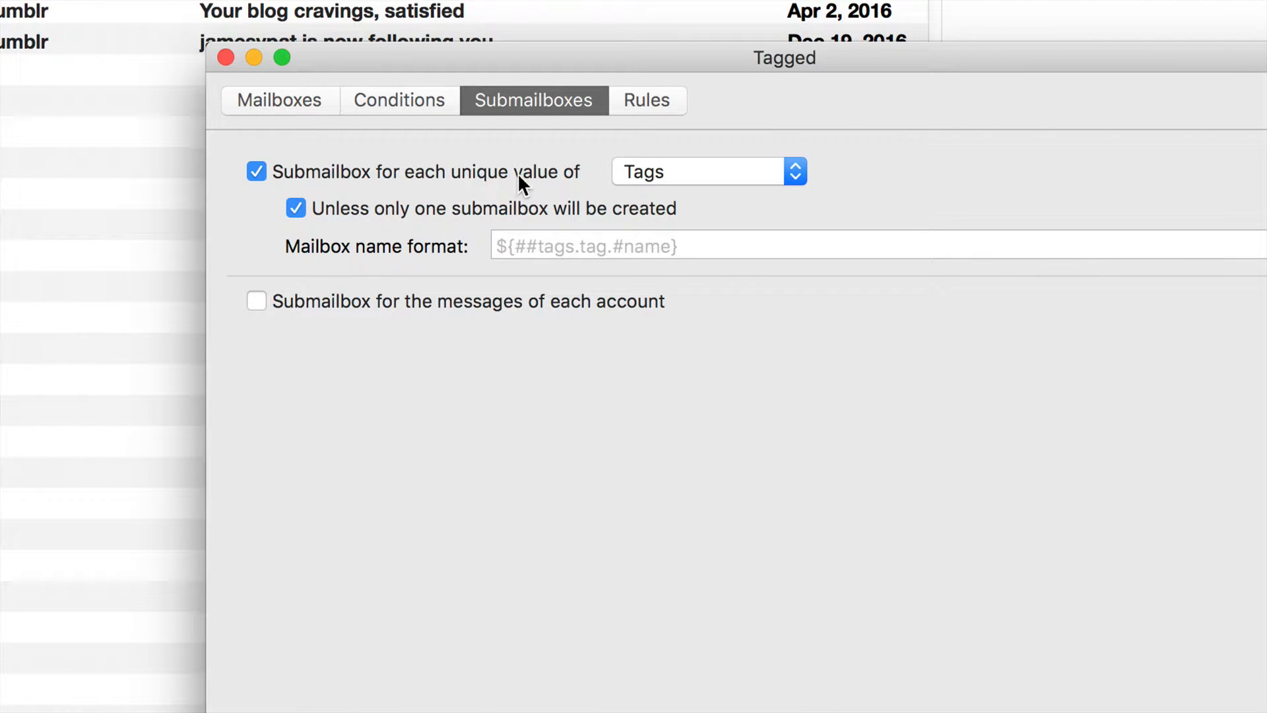
Examine the available attributes for the Tagged mailbox's unique-value submailboxes, keeping Tags, and close the mailbox settings
click(704, 174)
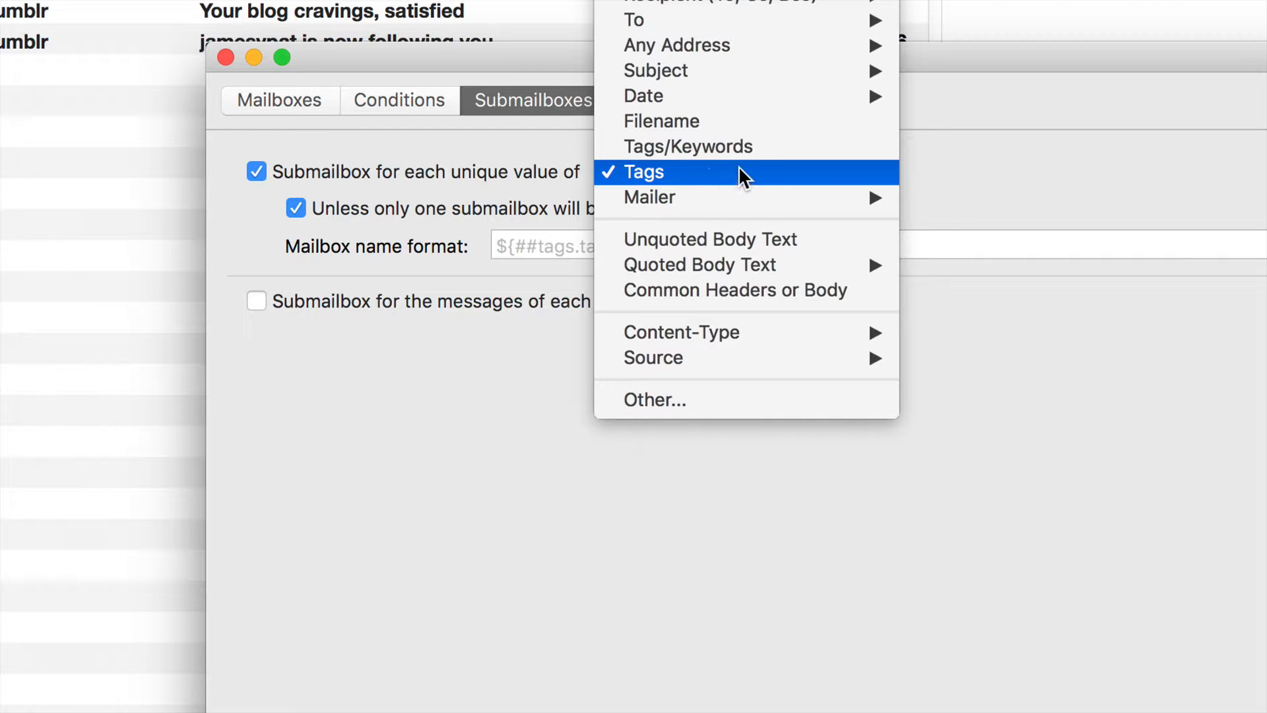
mouse_move(869, 18)
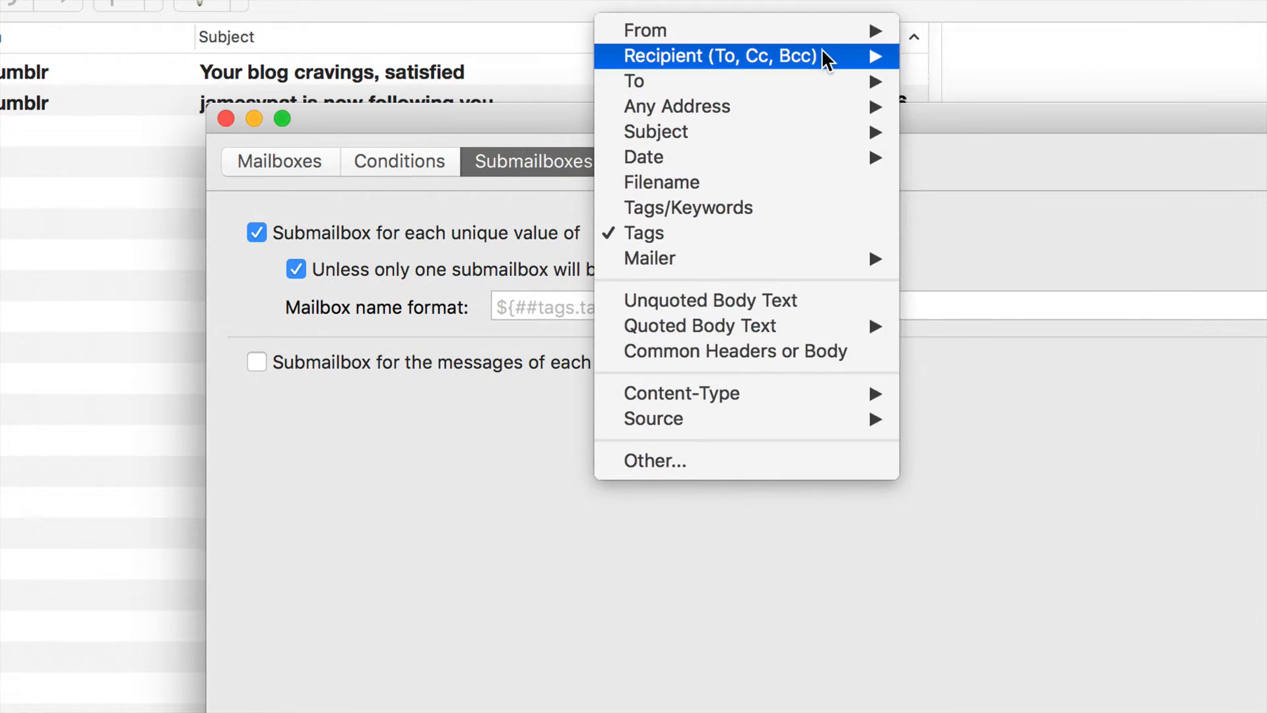
mouse_move(769, 40)
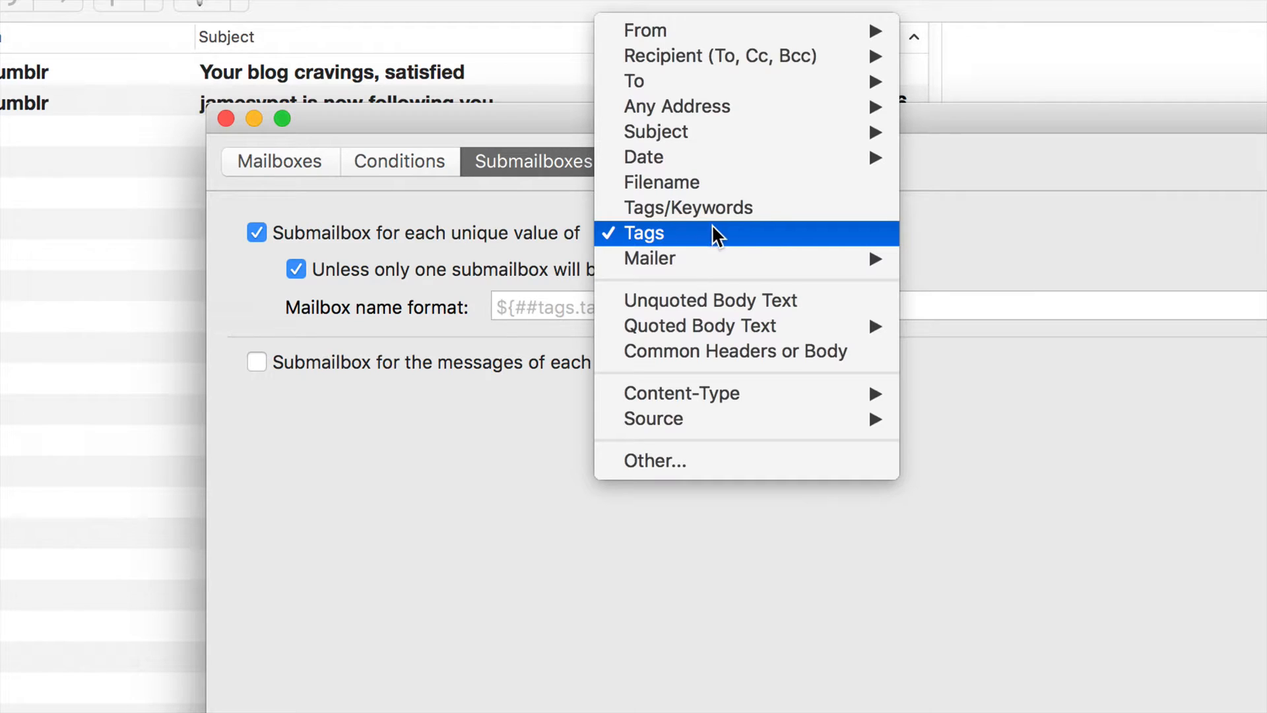
click(557, 205)
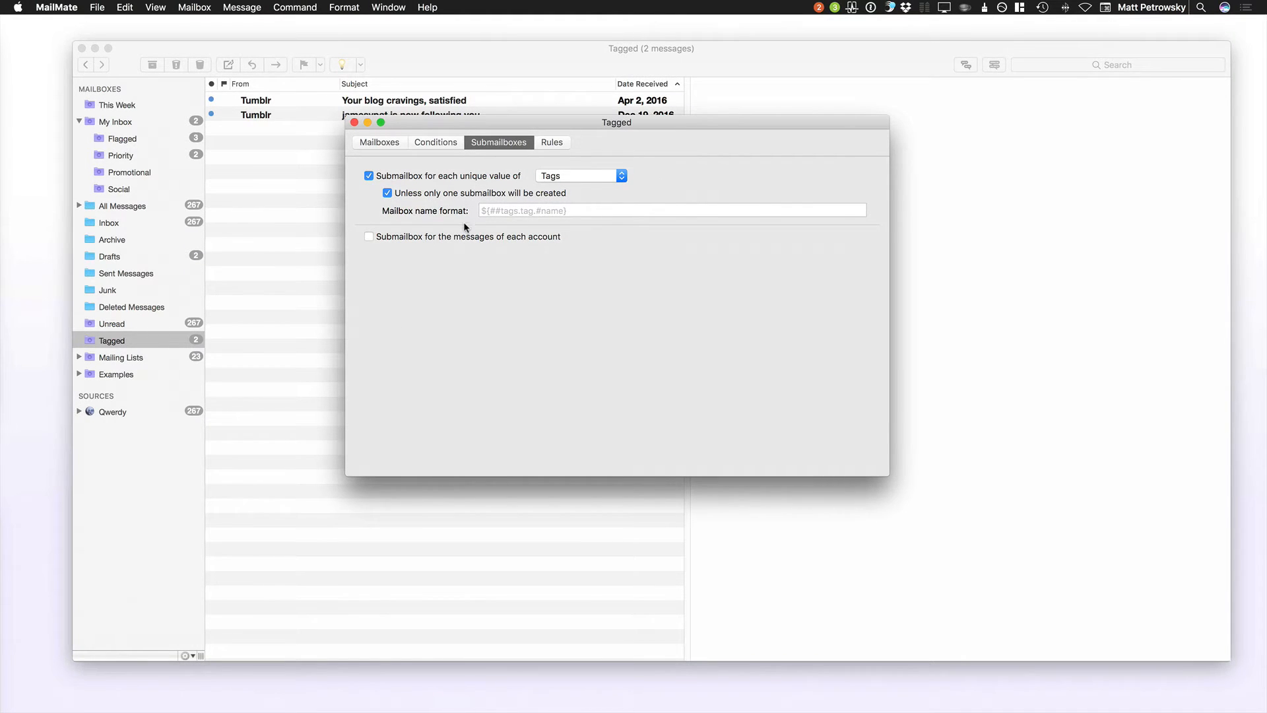
click(354, 122)
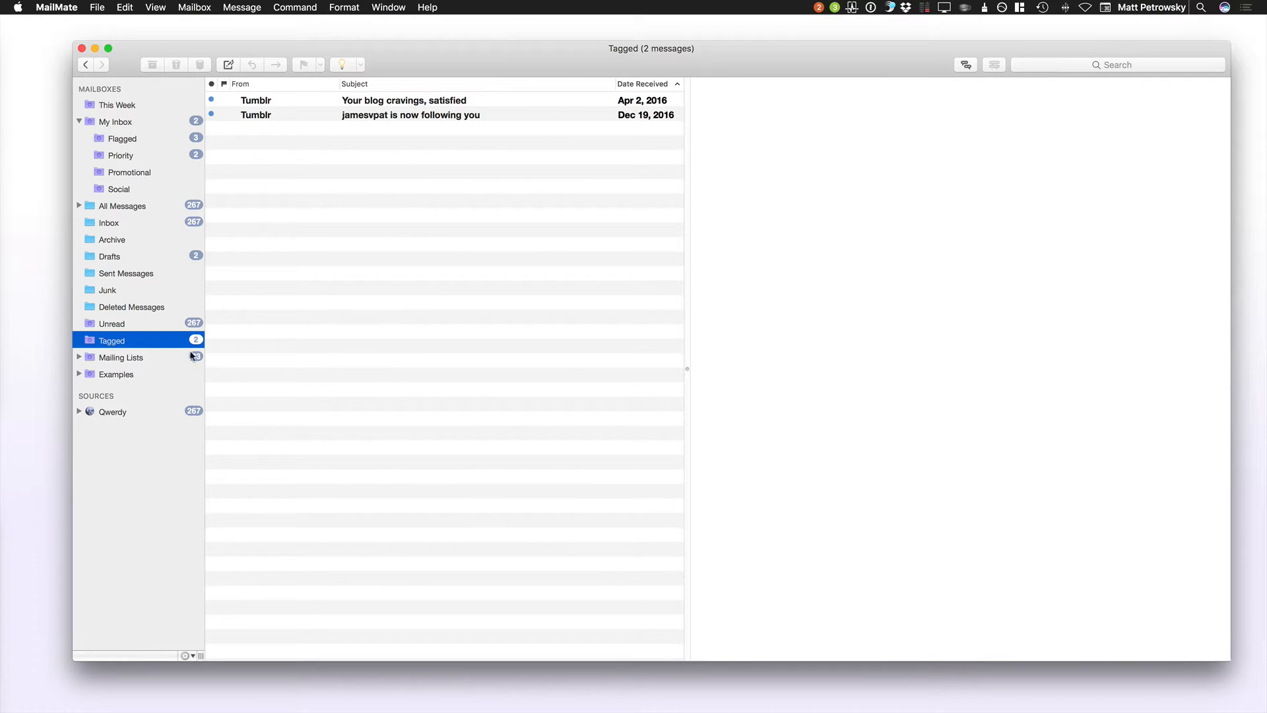
Try switching the Tagged mailbox's options for unique-value submailboxes and "Unless only one submailbox will be created" off and on
double_click(89, 342)
click(447, 142)
click(489, 142)
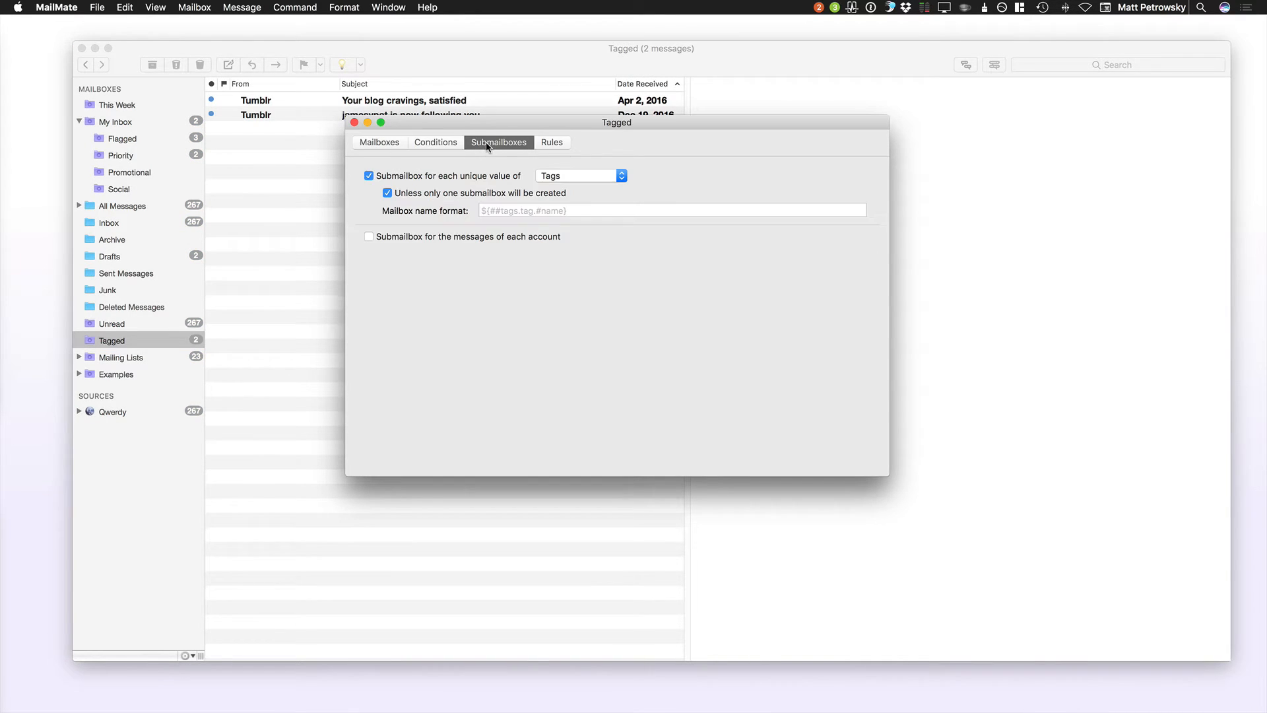
click(369, 175)
click(369, 175)
click(387, 193)
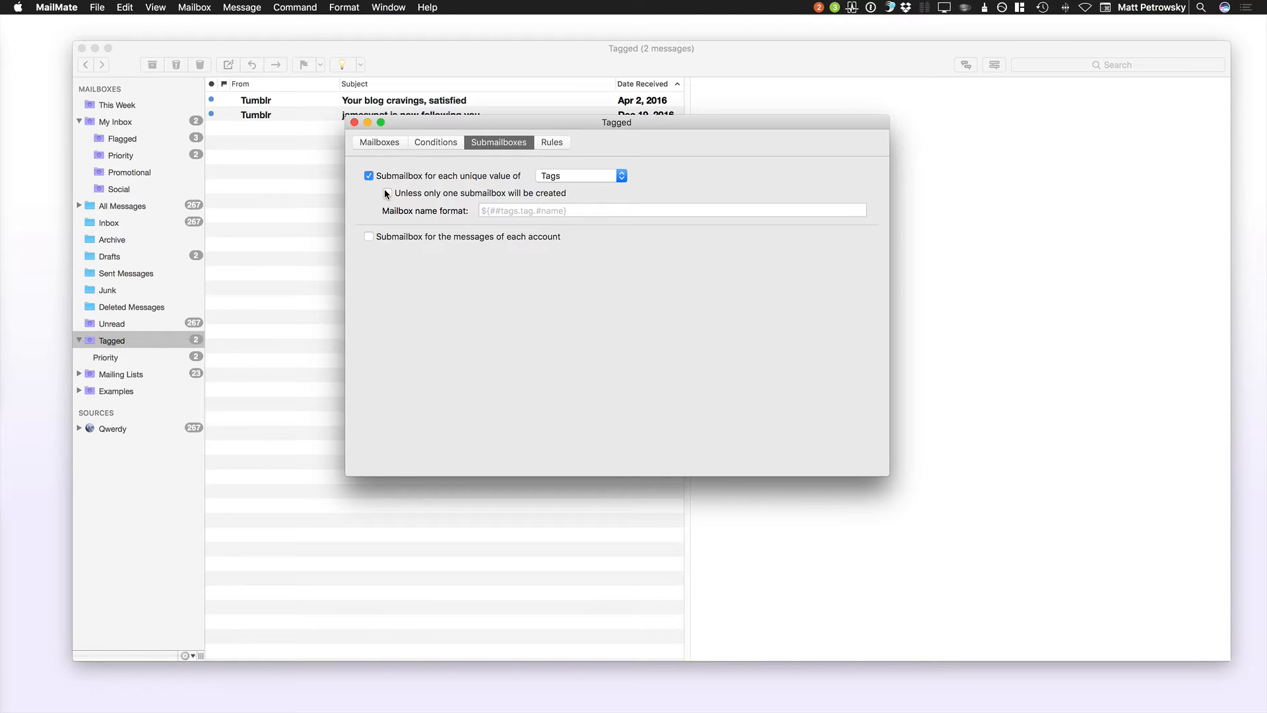
click(388, 192)
click(388, 192)
click(387, 194)
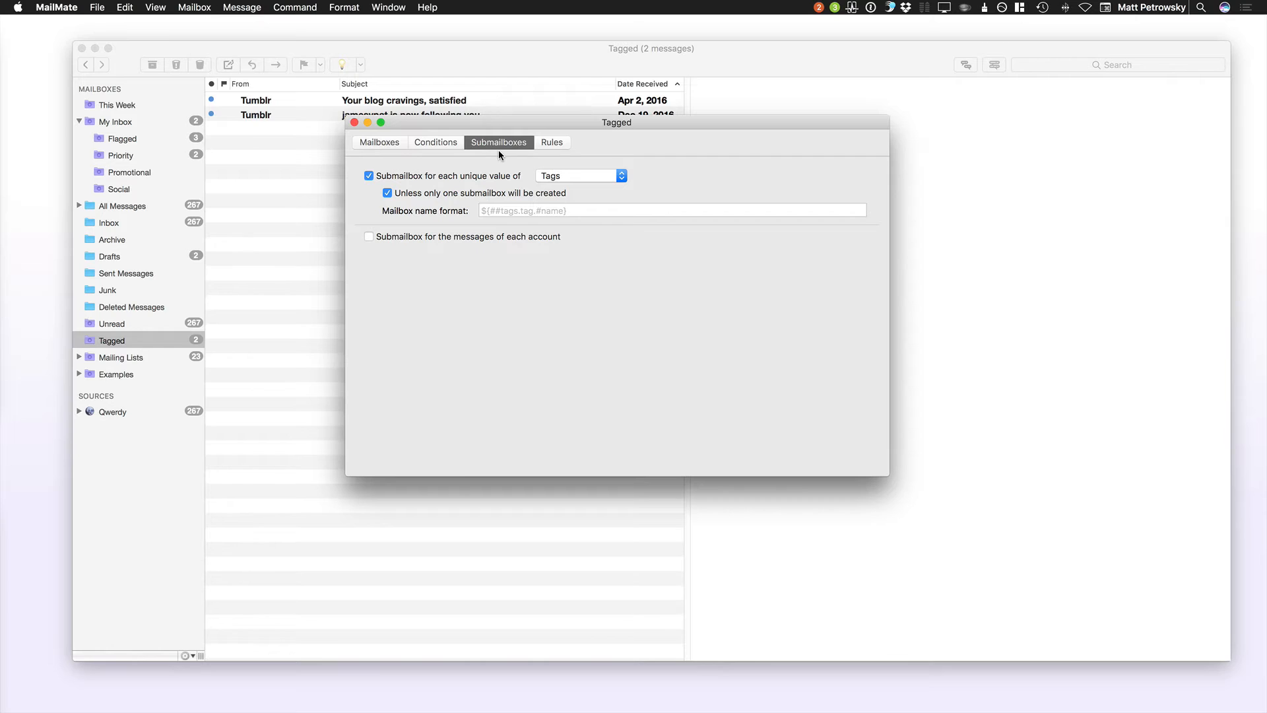
click(354, 122)
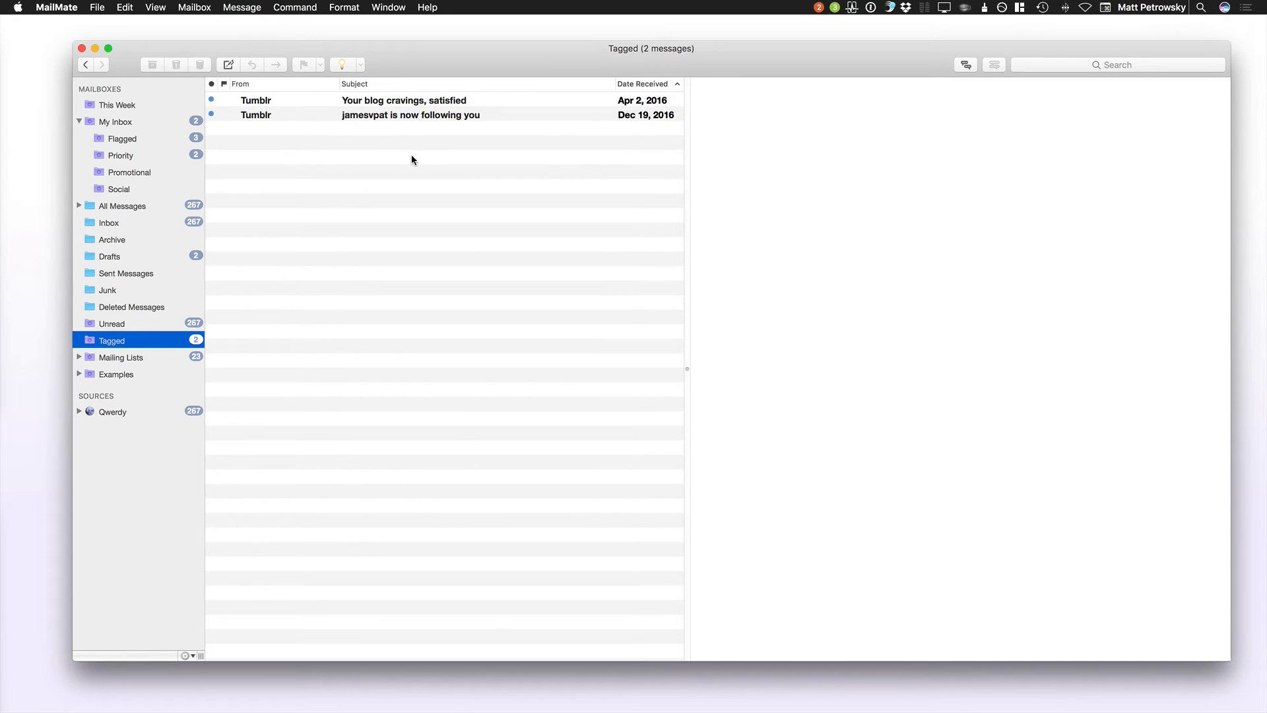
Tag the Google Alert message in the This Week mailbox as Work related
click(121, 124)
click(124, 108)
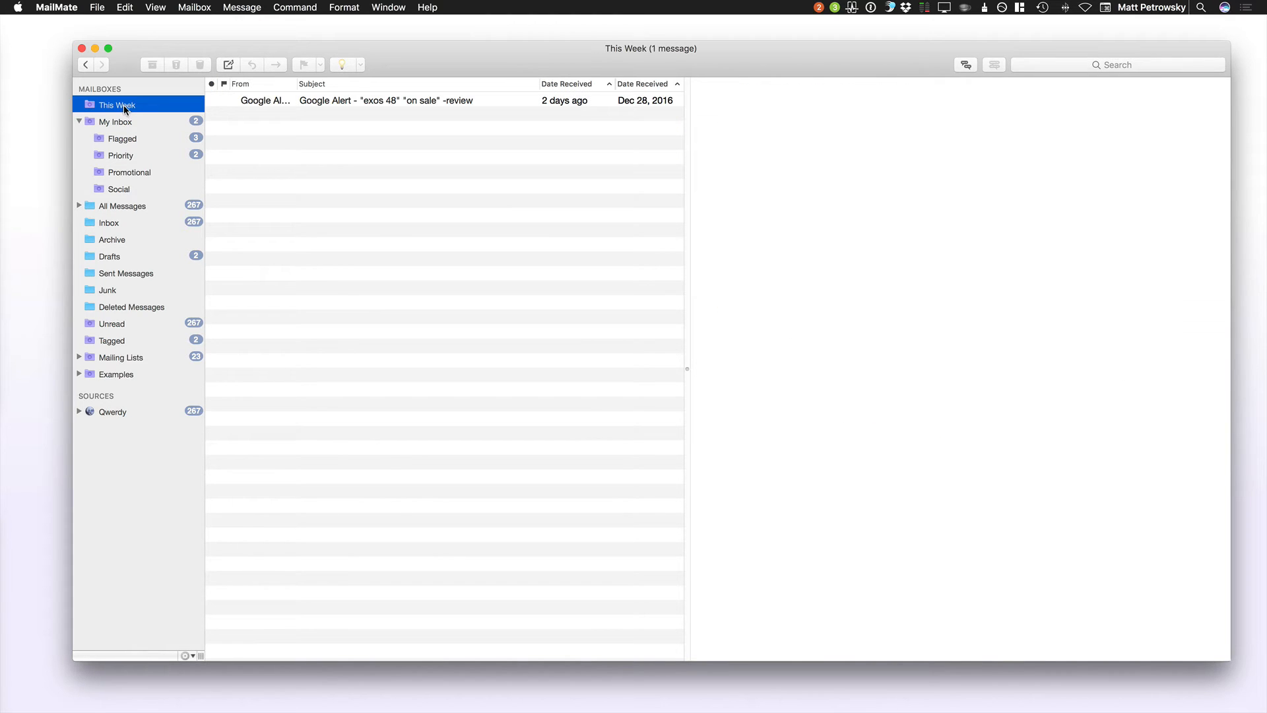
click(393, 101)
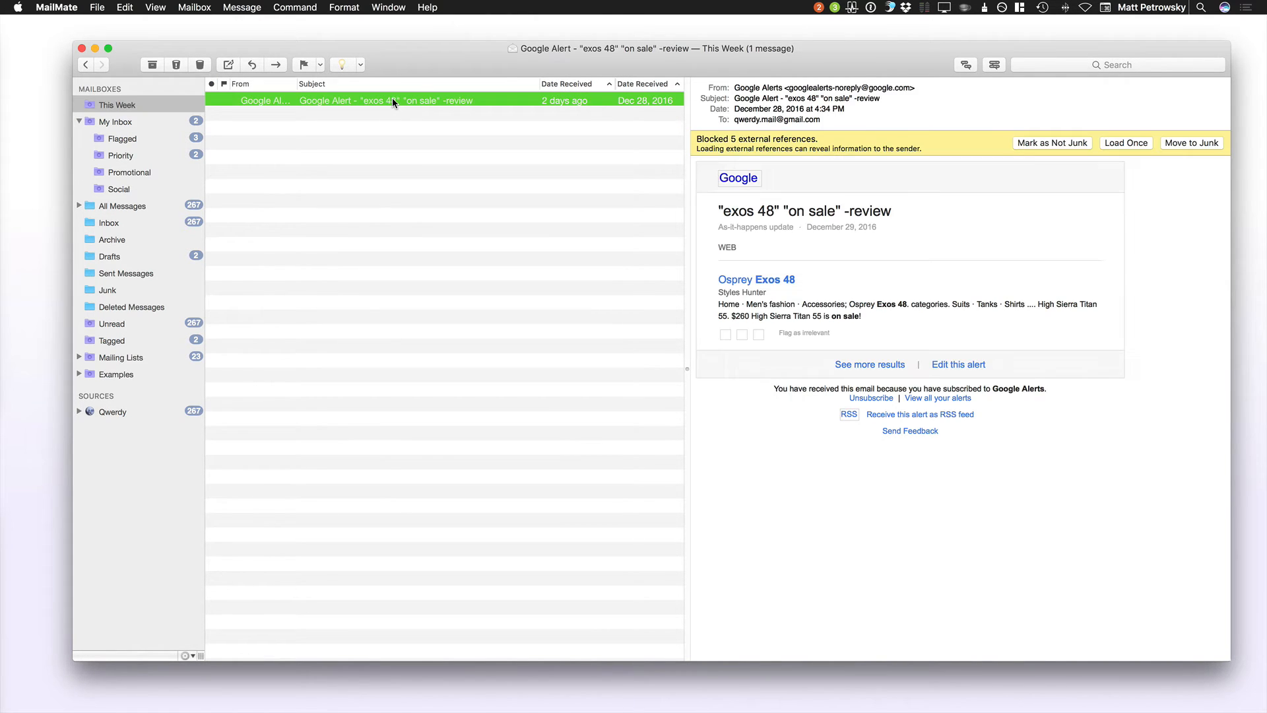
click(360, 64)
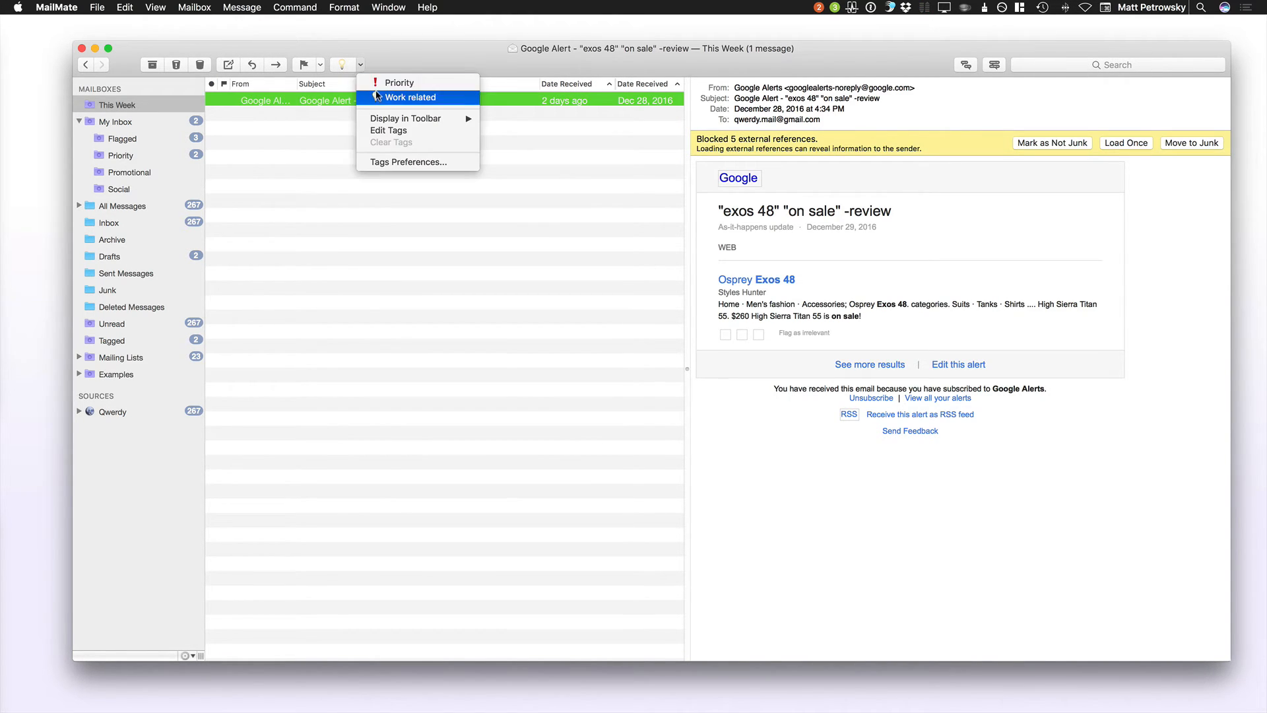
click(379, 96)
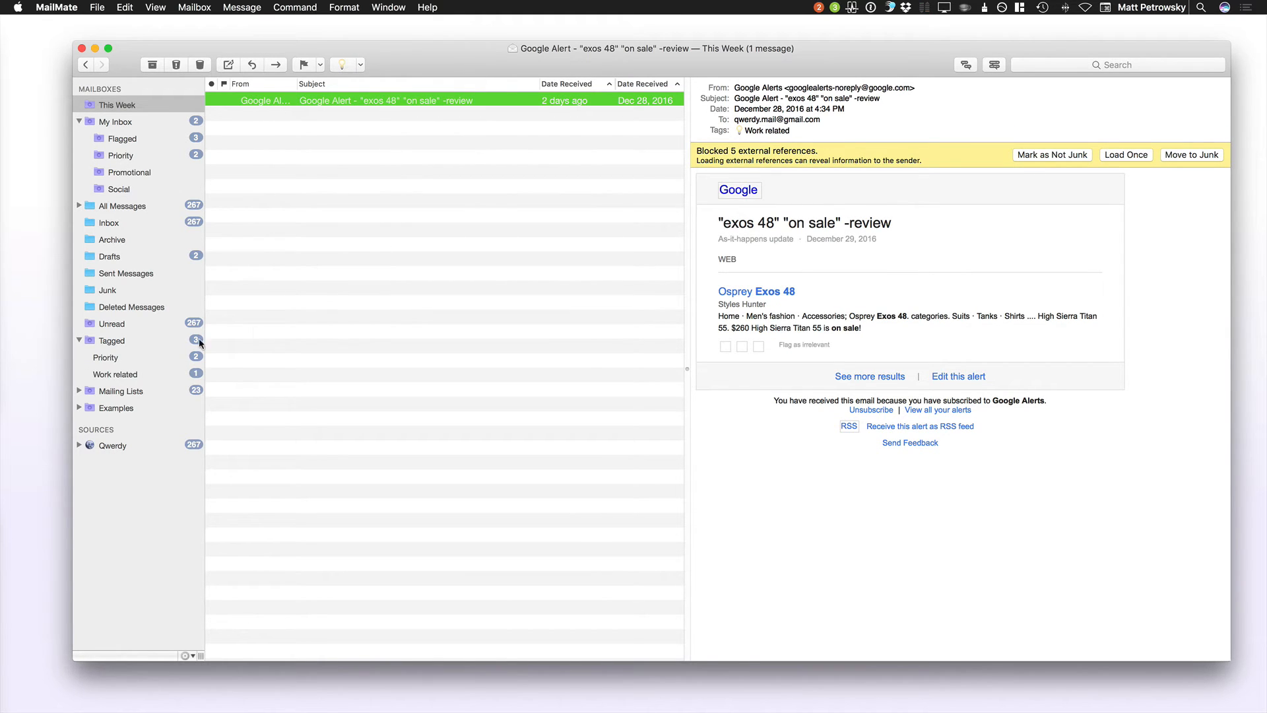
Collapse the Tagged mailbox and move it directly above All Messages in the mailbox list
click(91, 342)
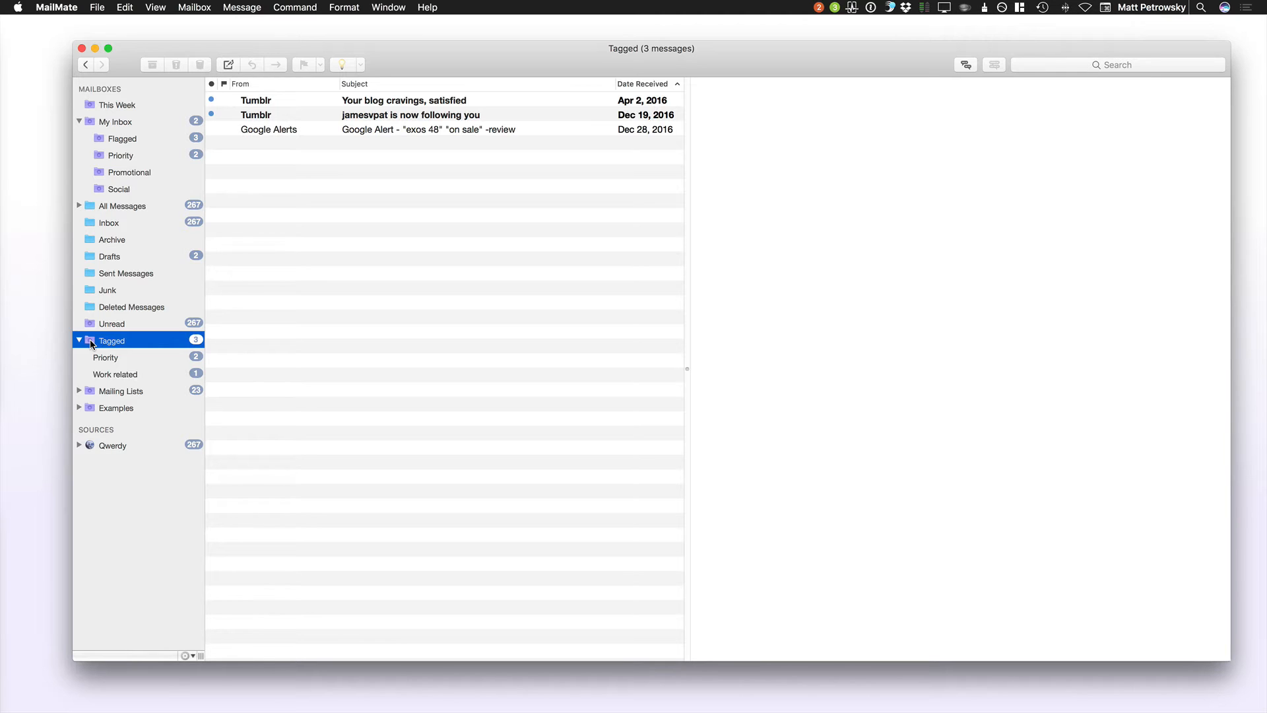
click(79, 340)
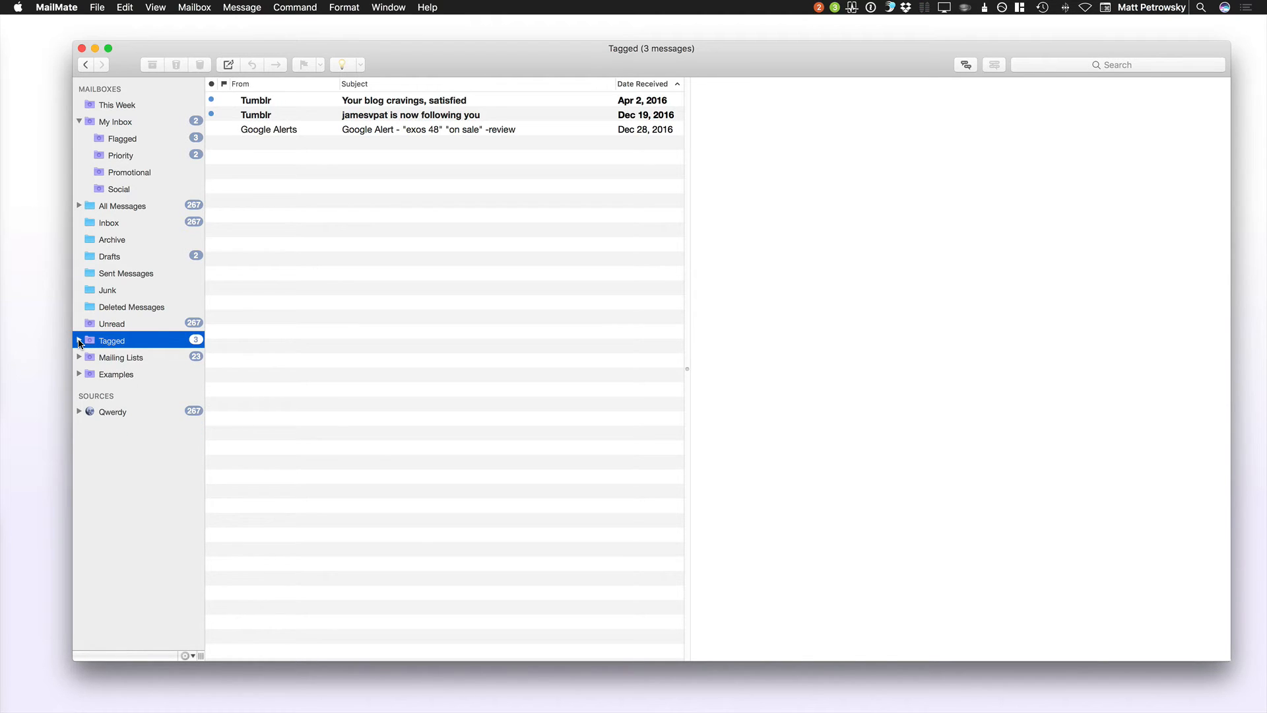
drag(94, 340, 77, 201)
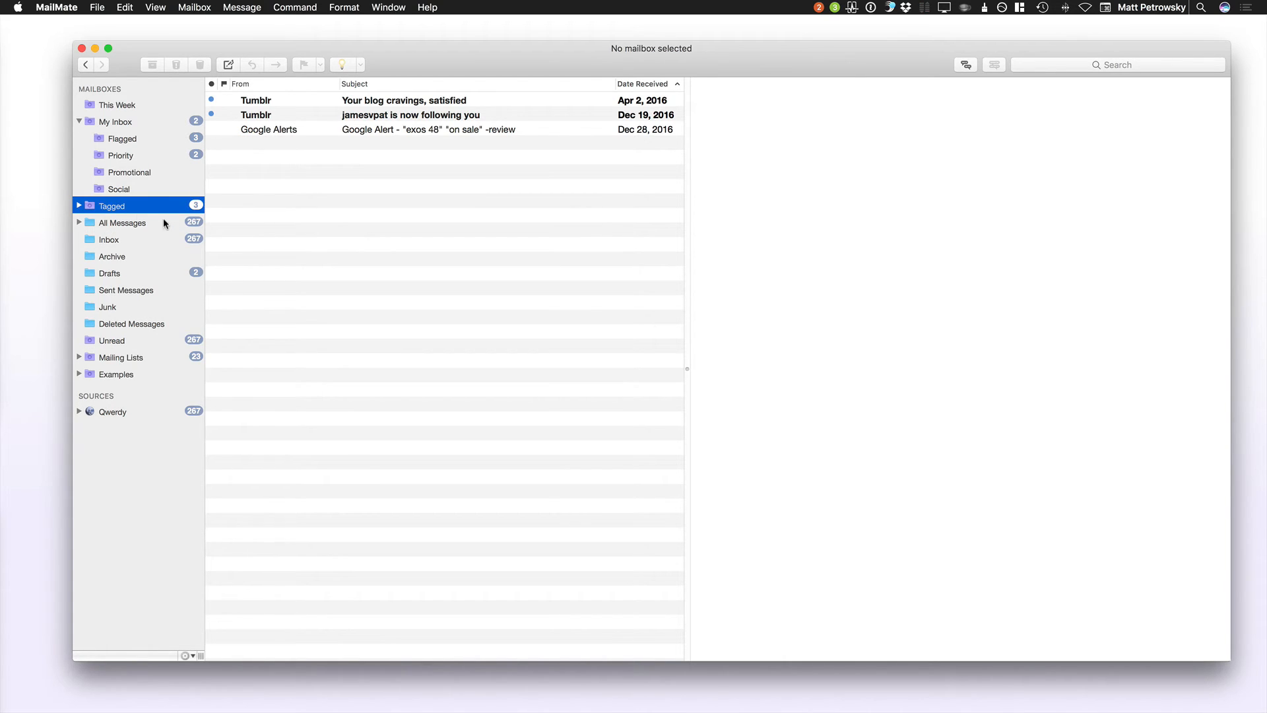
Expand the Tagged mailbox and view the messages in its Priority and Work related submailboxes
click(78, 205)
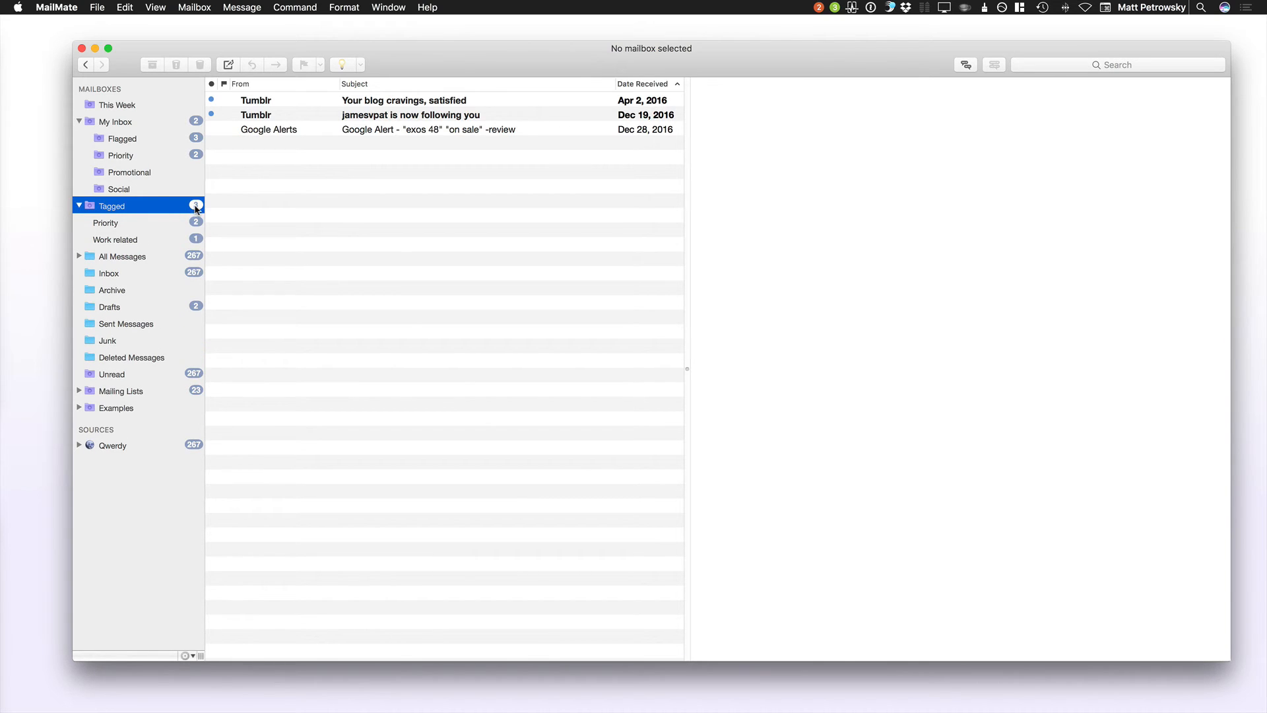
click(153, 224)
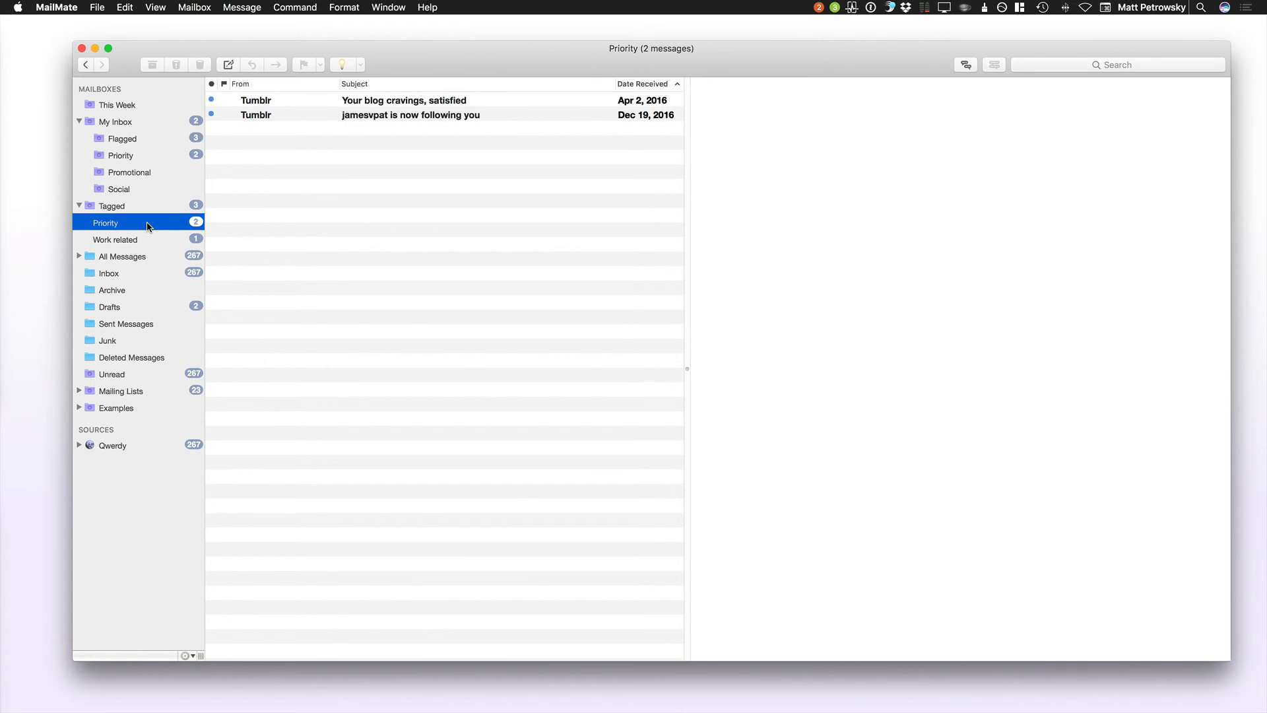
click(147, 244)
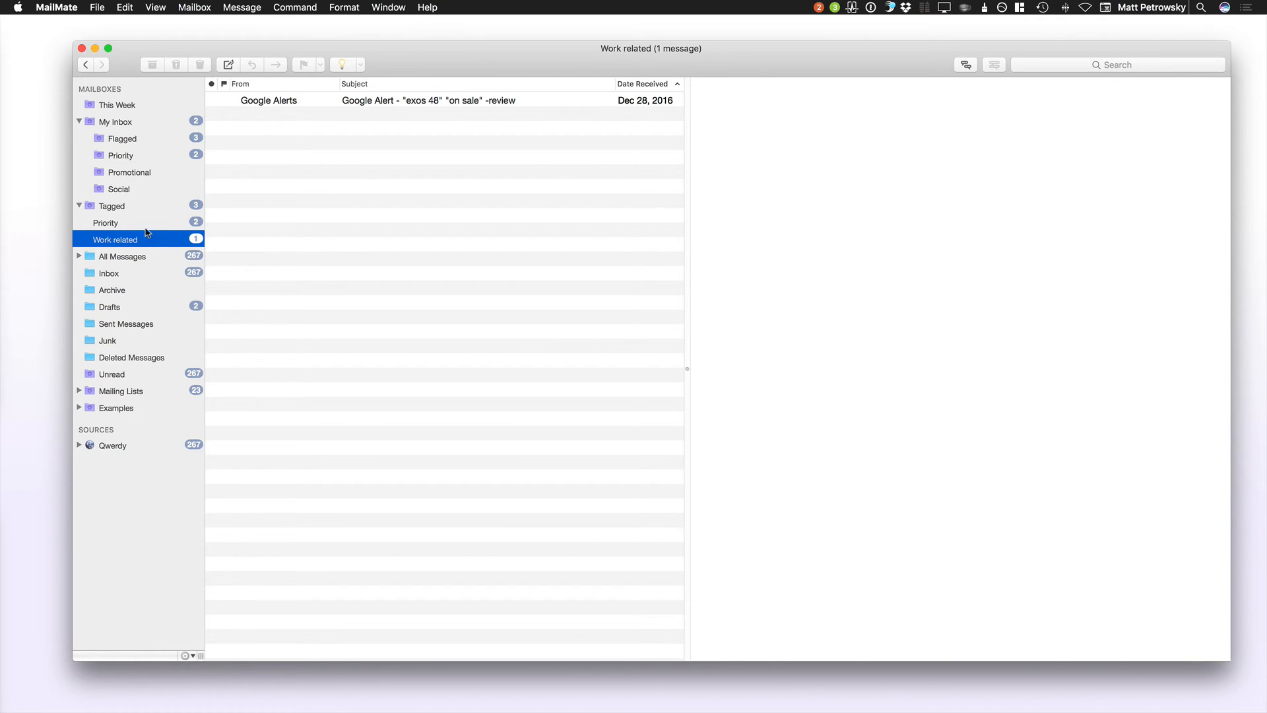
Review the attribute choices in the Tagged mailbox's submailbox settings, close them and collapse the mailbox
double_click(91, 209)
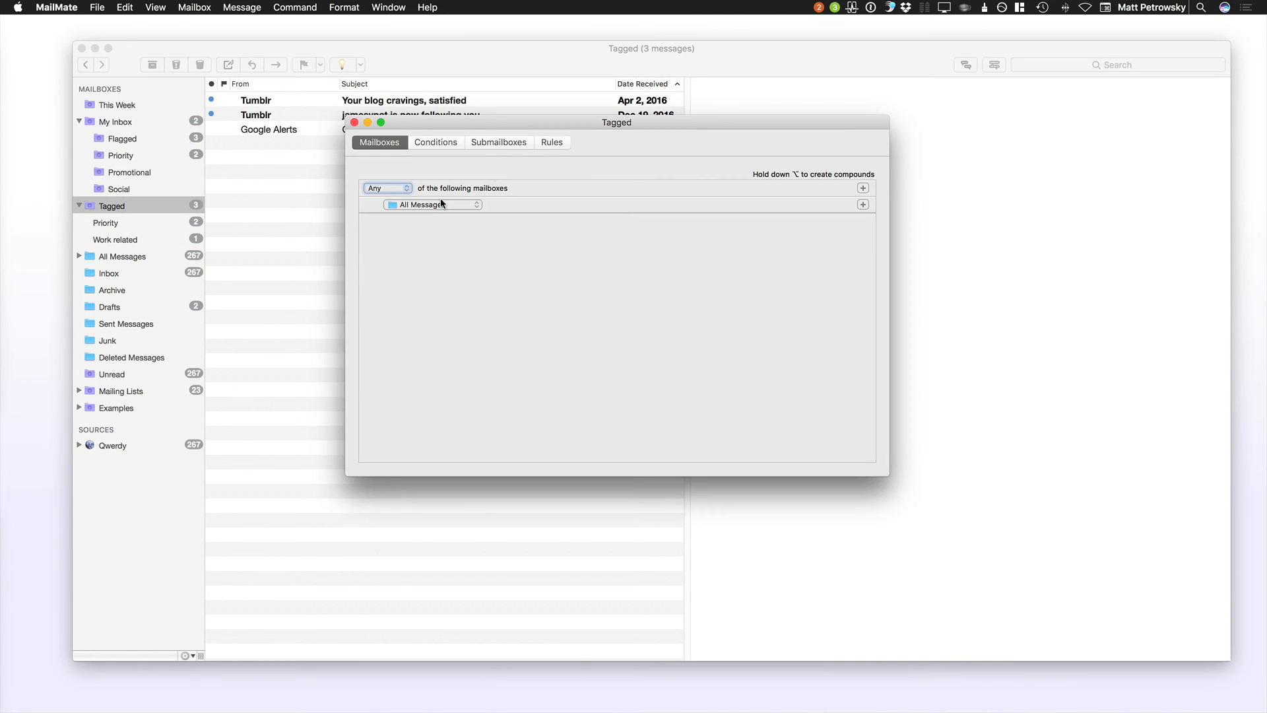
click(501, 142)
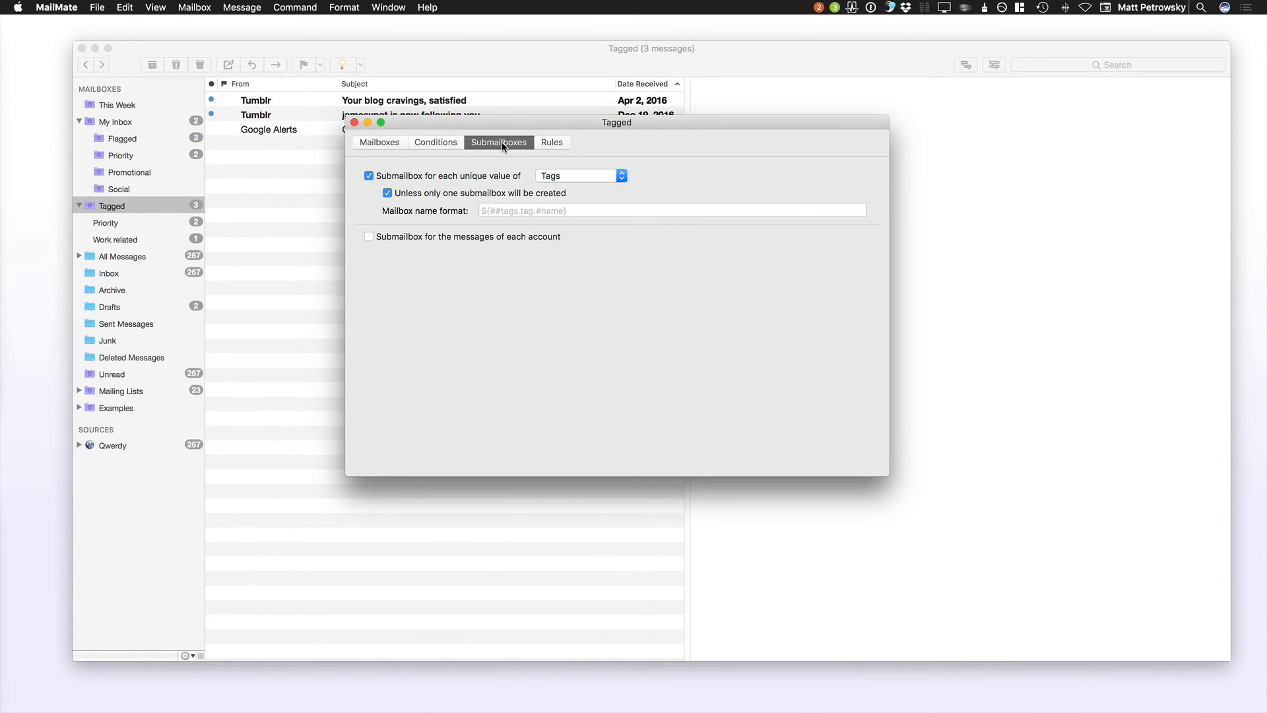
click(571, 177)
mouse_move(572, 84)
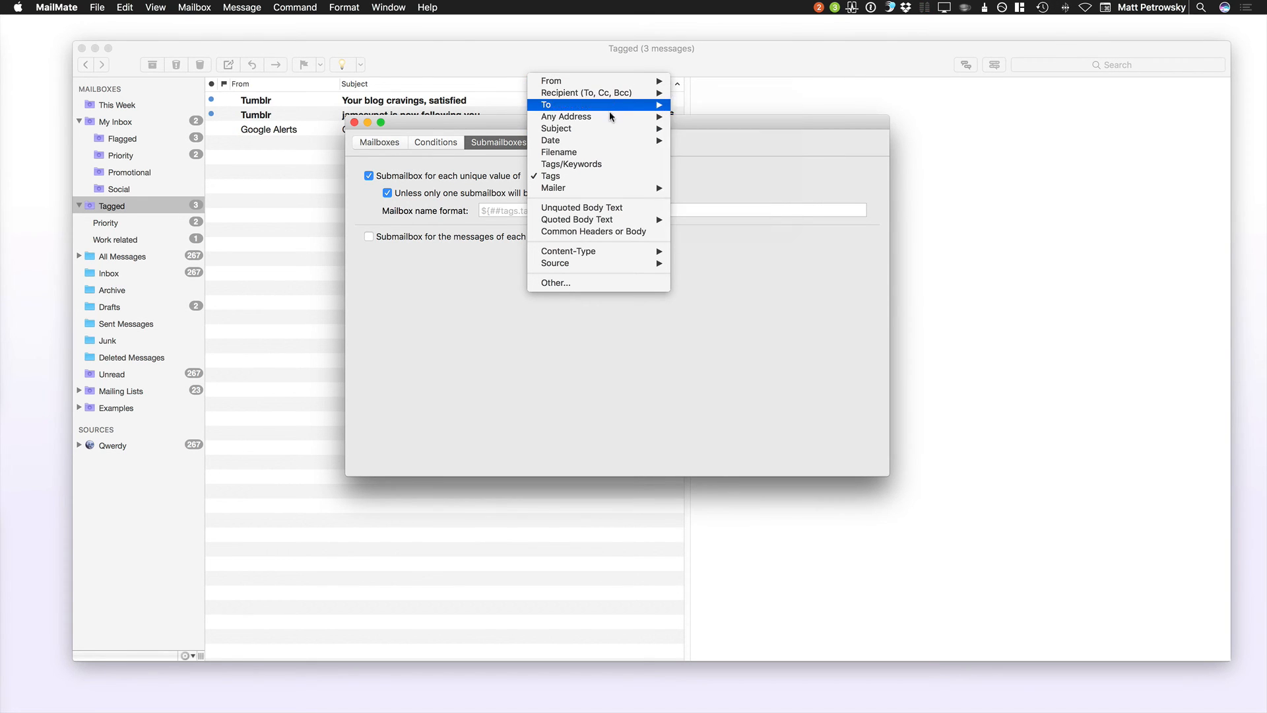
click(645, 331)
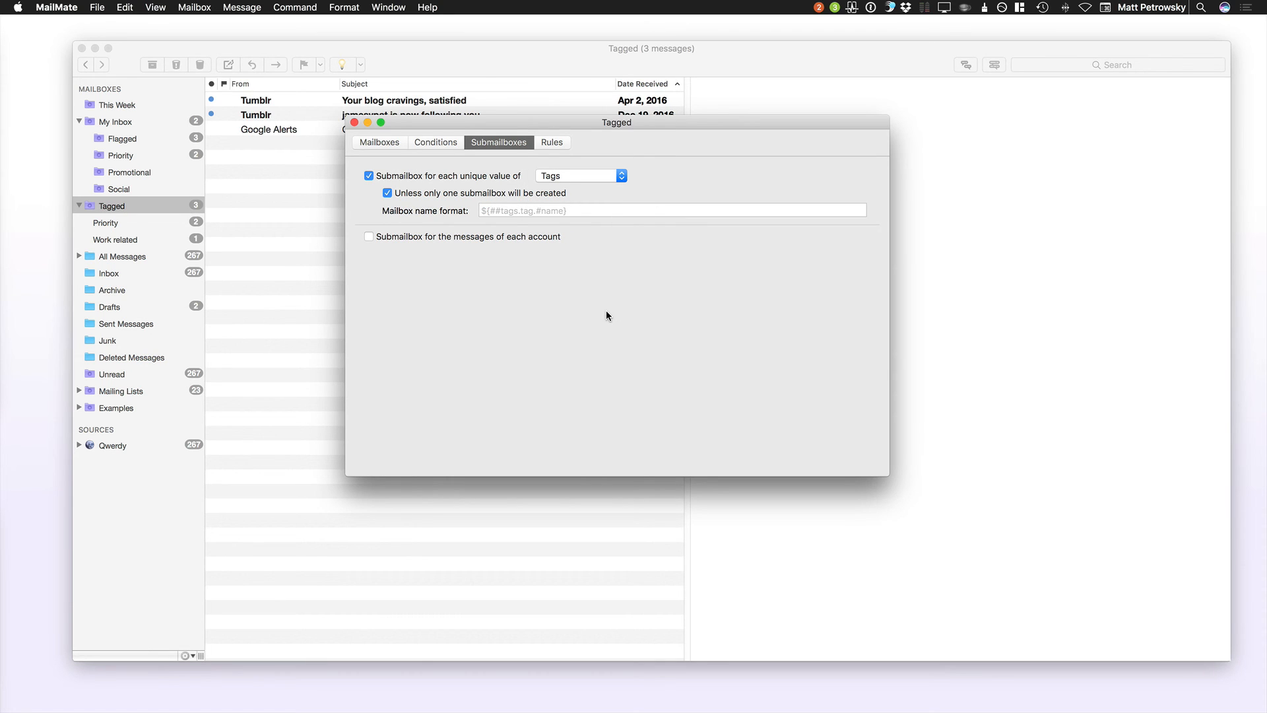
click(354, 122)
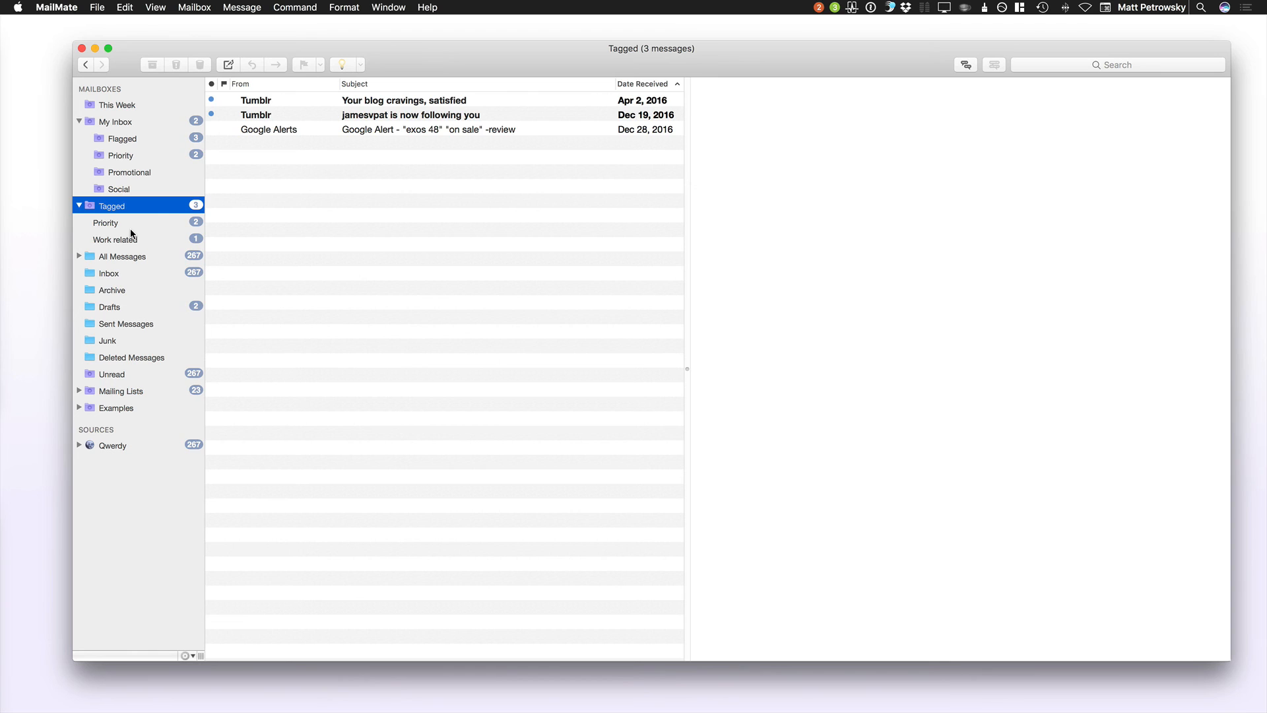
click(79, 207)
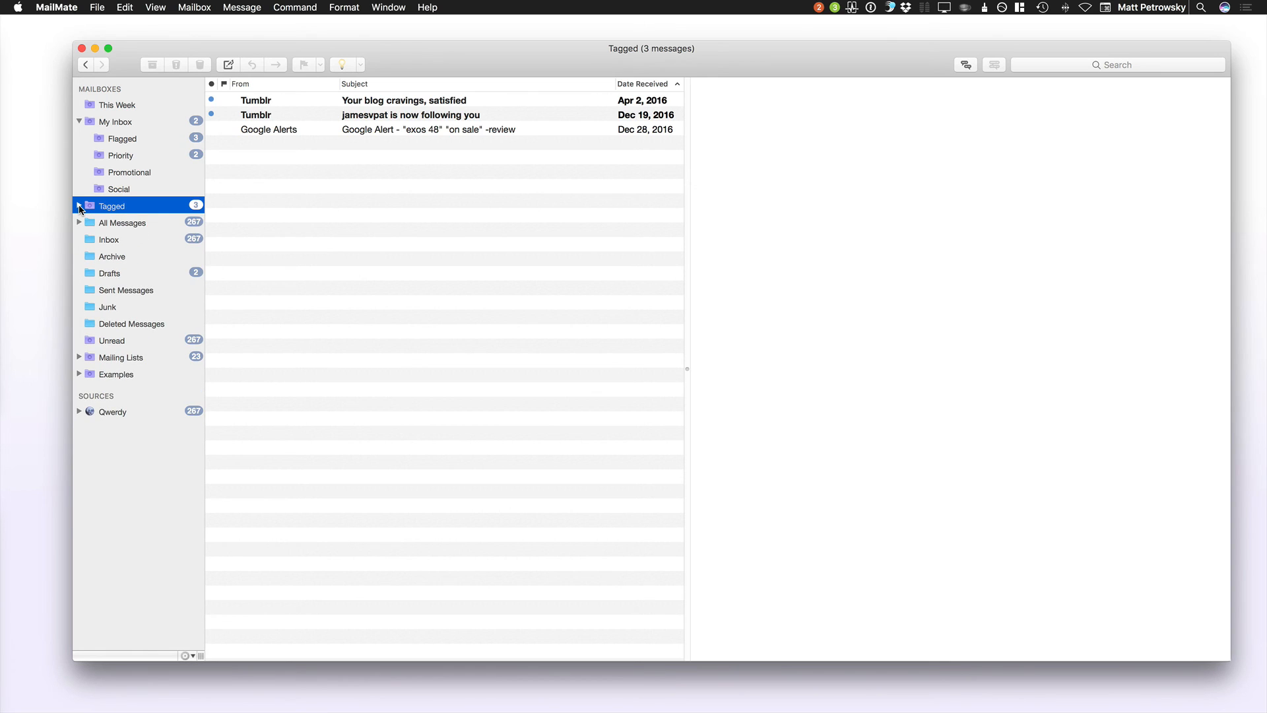